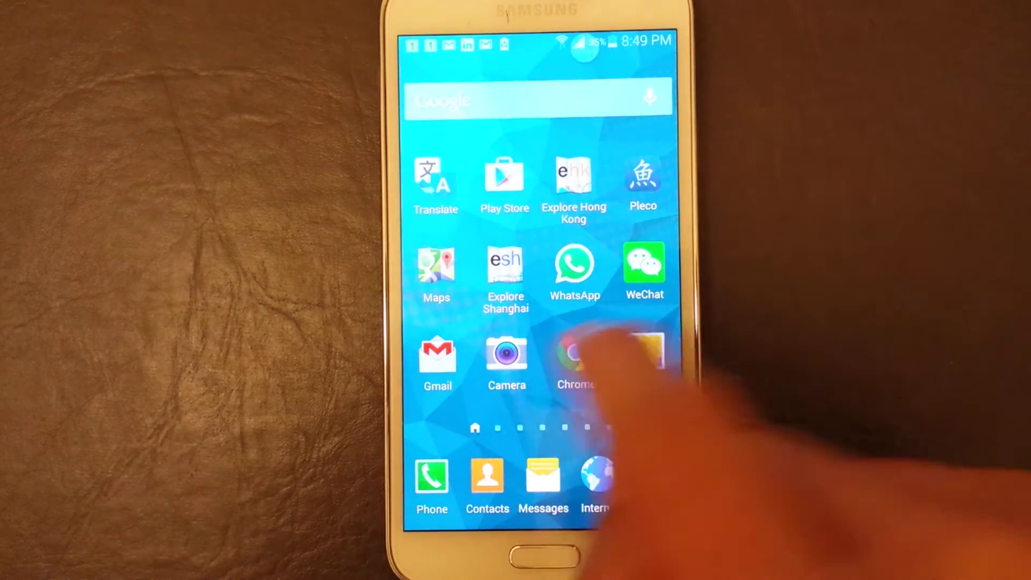
# Step: Launch Chrome, return to the search results, and open Chrome's browsing history
pyautogui.click(576, 358)
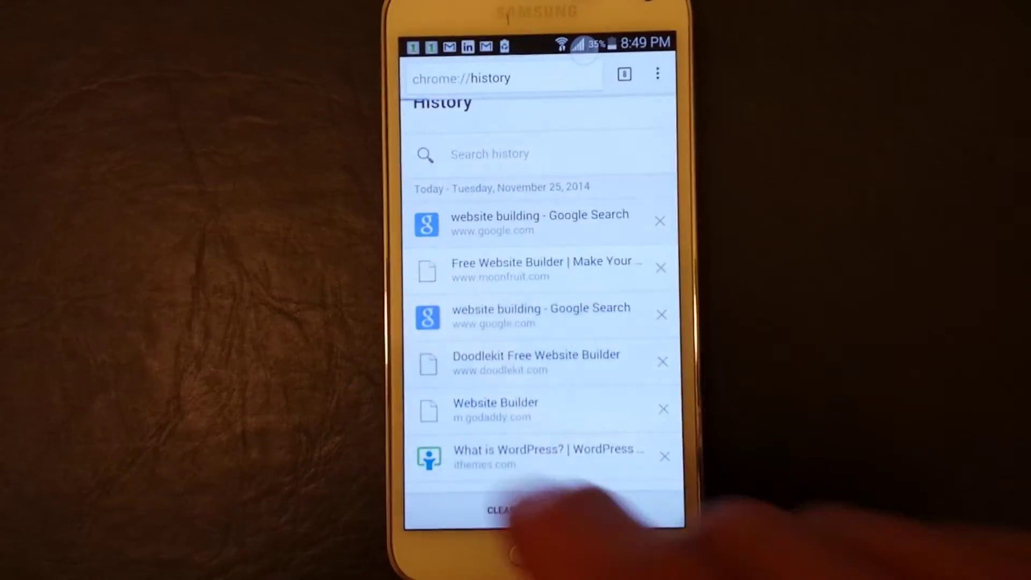
pyautogui.click(564, 556)
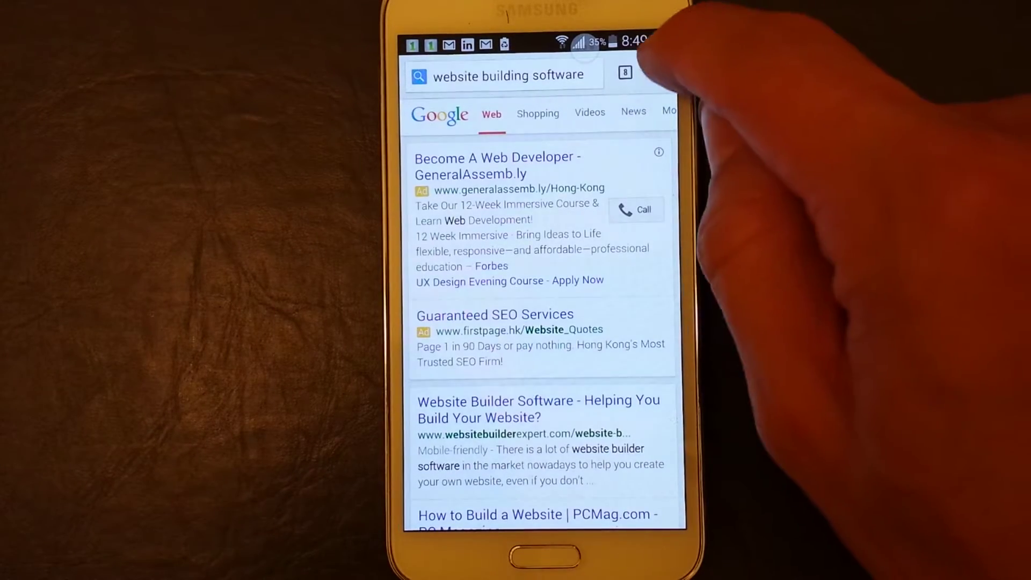
pyautogui.click(659, 74)
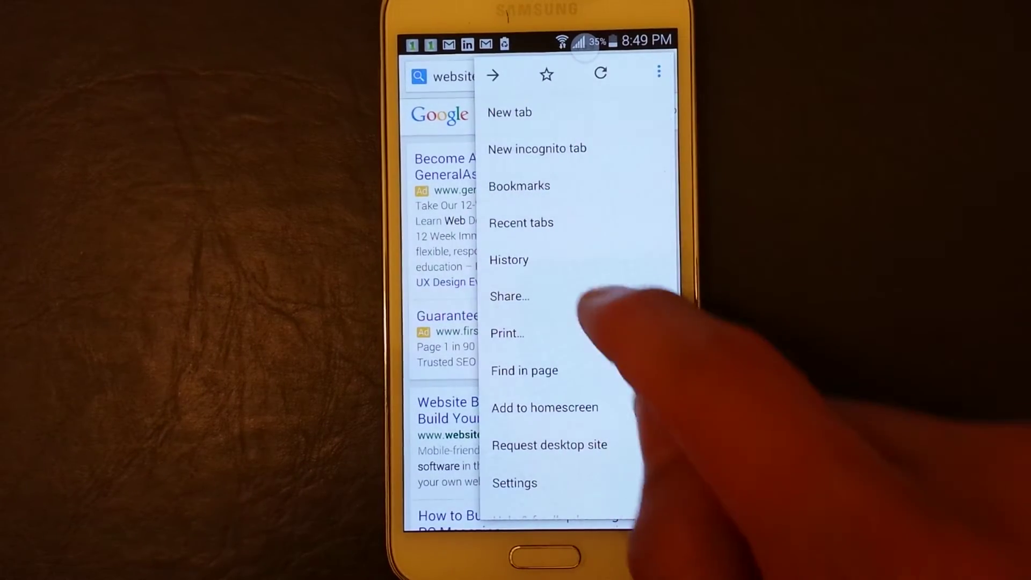
pyautogui.click(532, 259)
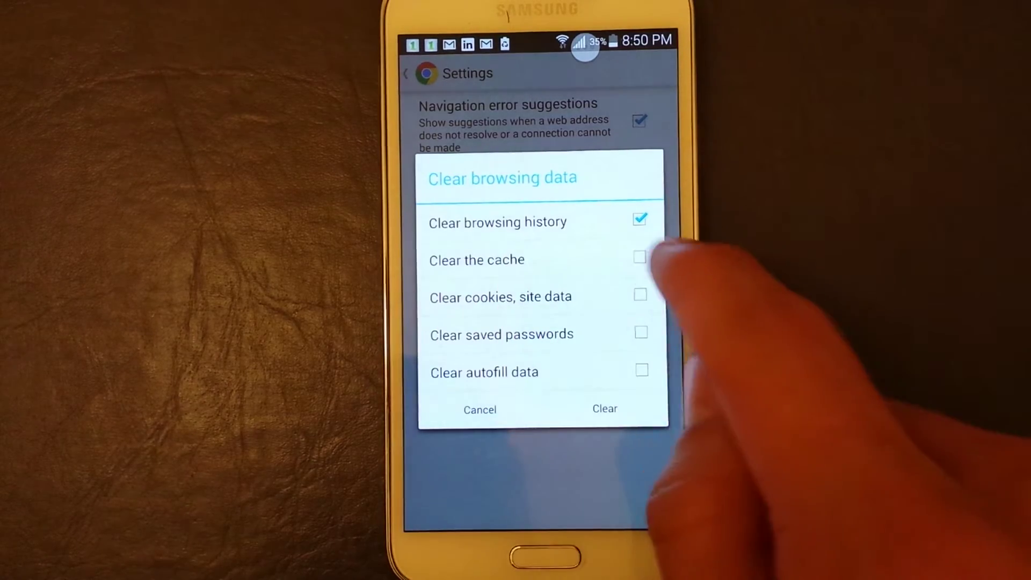
# Step: Clear only Chrome's browsing history, leaving the cache, then return to the empty history page
pyautogui.click(640, 257)
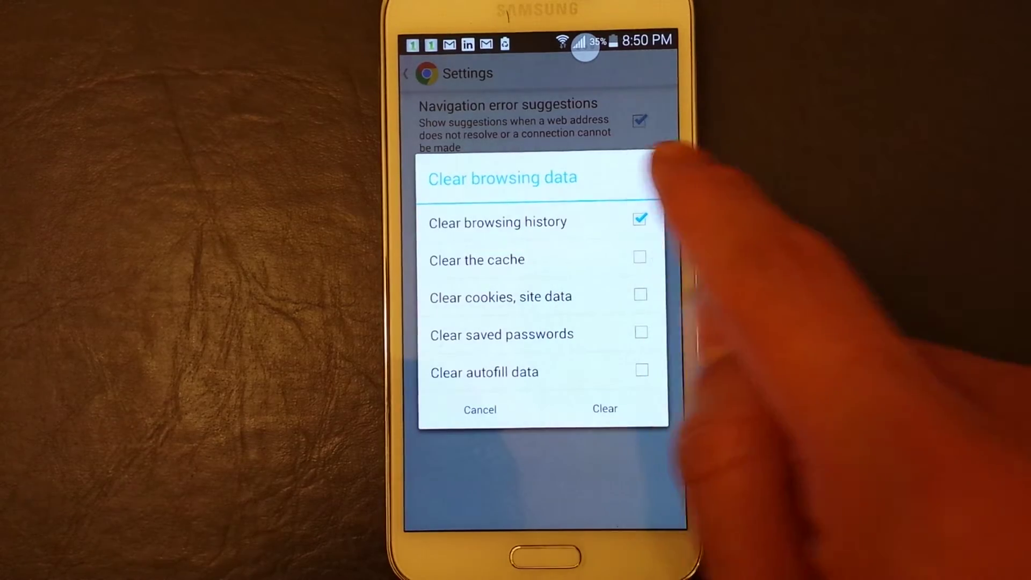
pyautogui.click(609, 409)
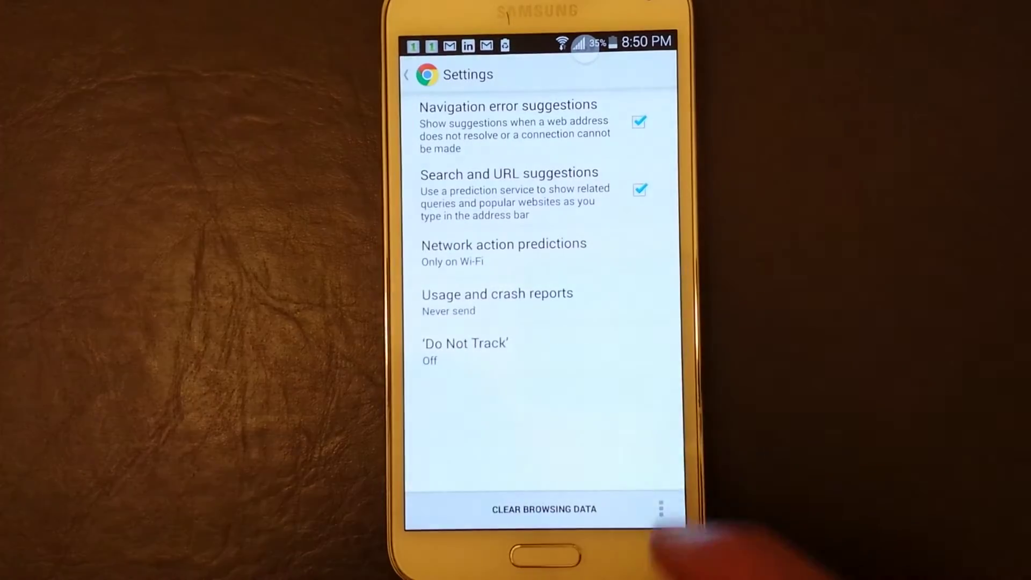
pyautogui.click(657, 556)
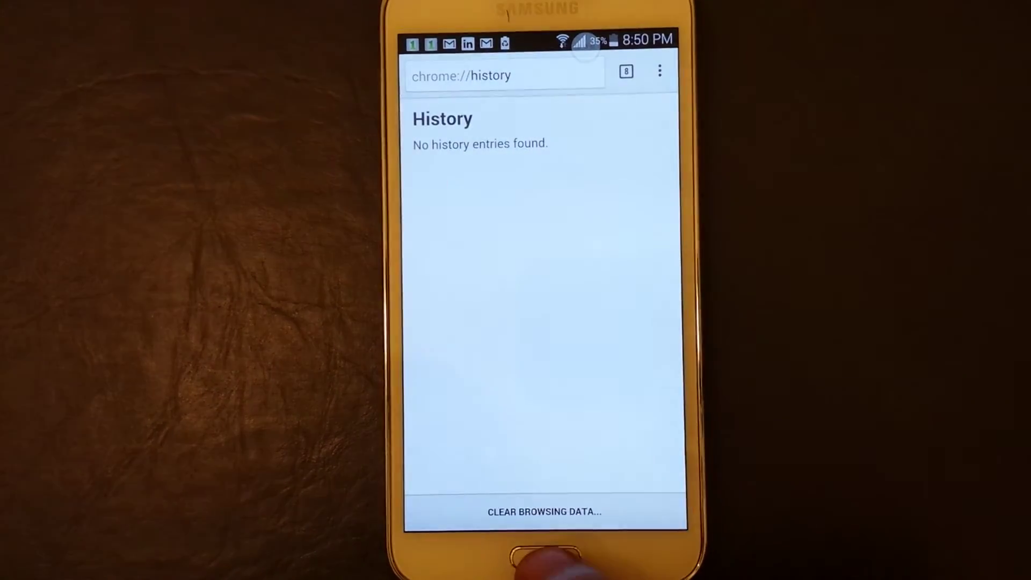
# Step: Switch from Chrome to the Samsung Internet browser and open its Settings
pyautogui.click(545, 556)
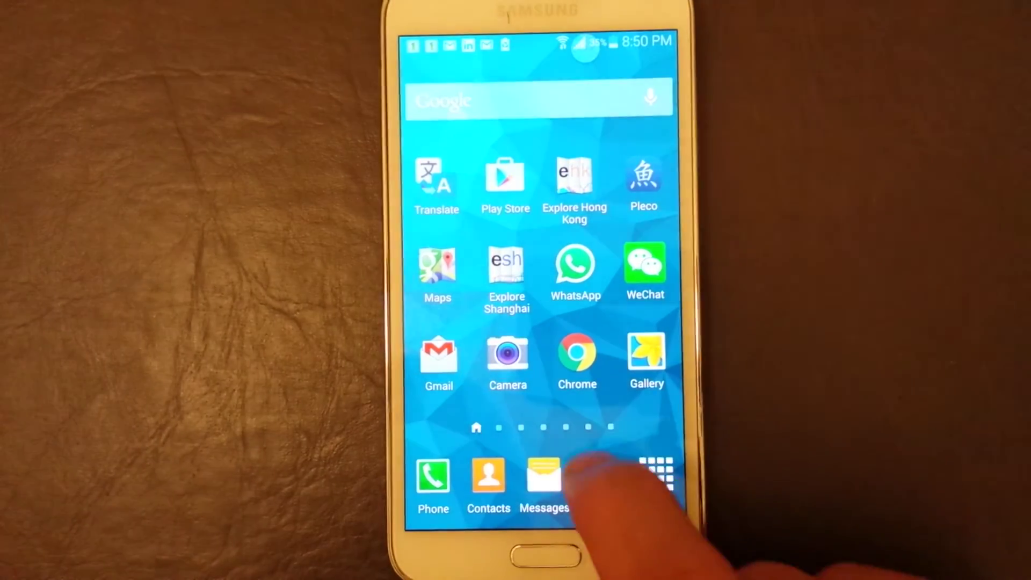
pyautogui.click(598, 475)
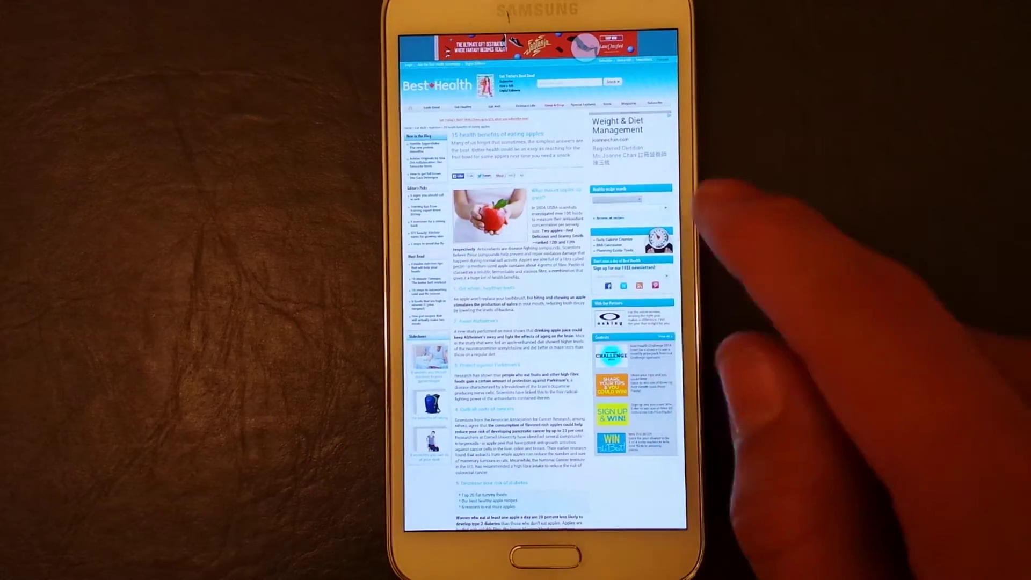
pyautogui.scroll(1, 548, 242)
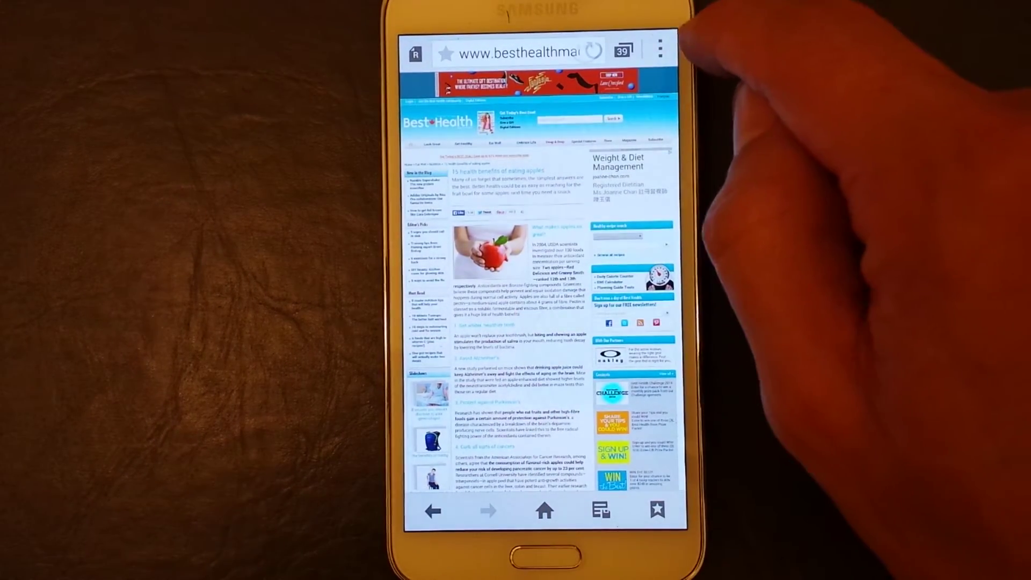
pyautogui.click(659, 52)
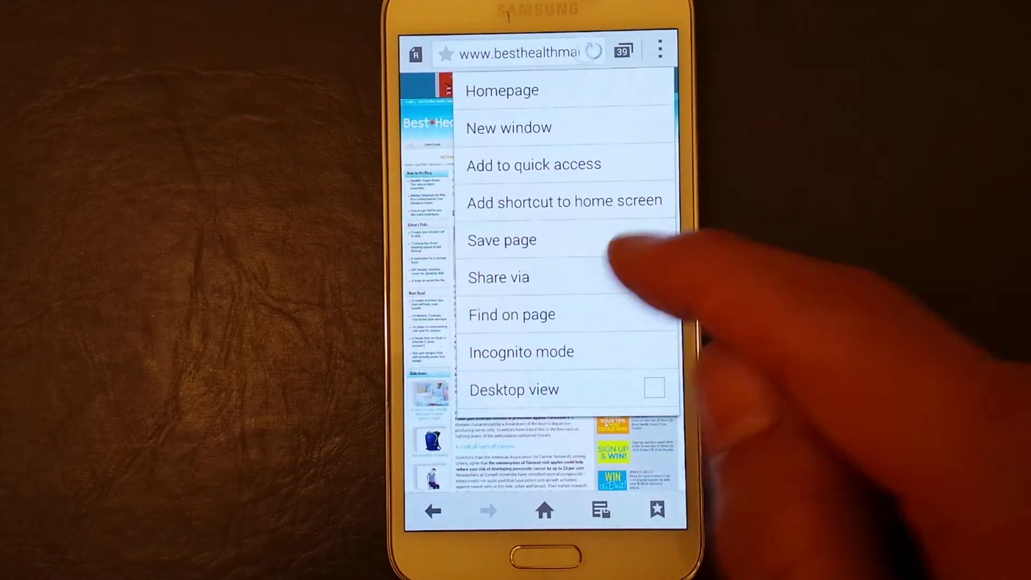
pyautogui.scroll(-3, 597, 310)
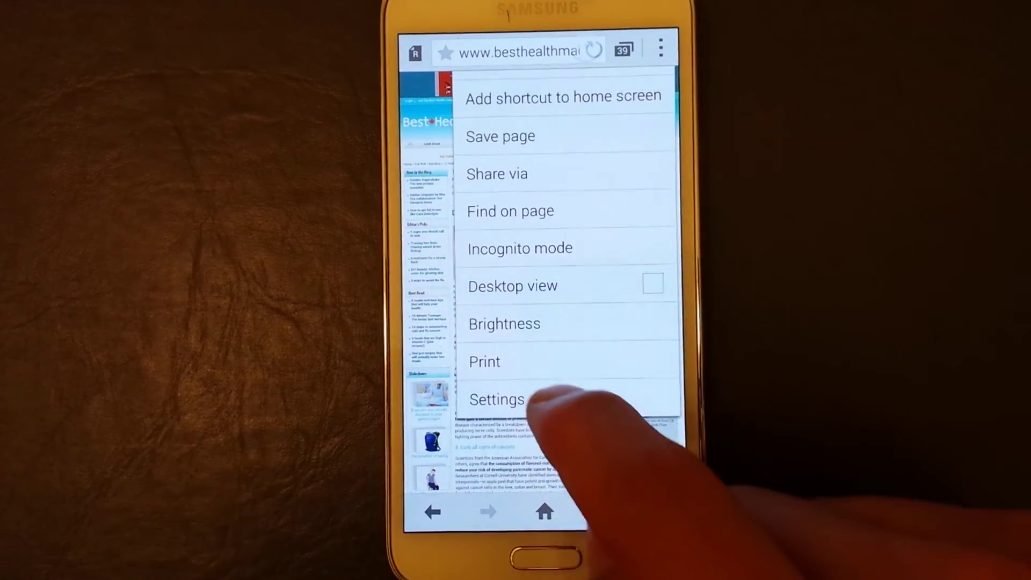
pyautogui.click(497, 399)
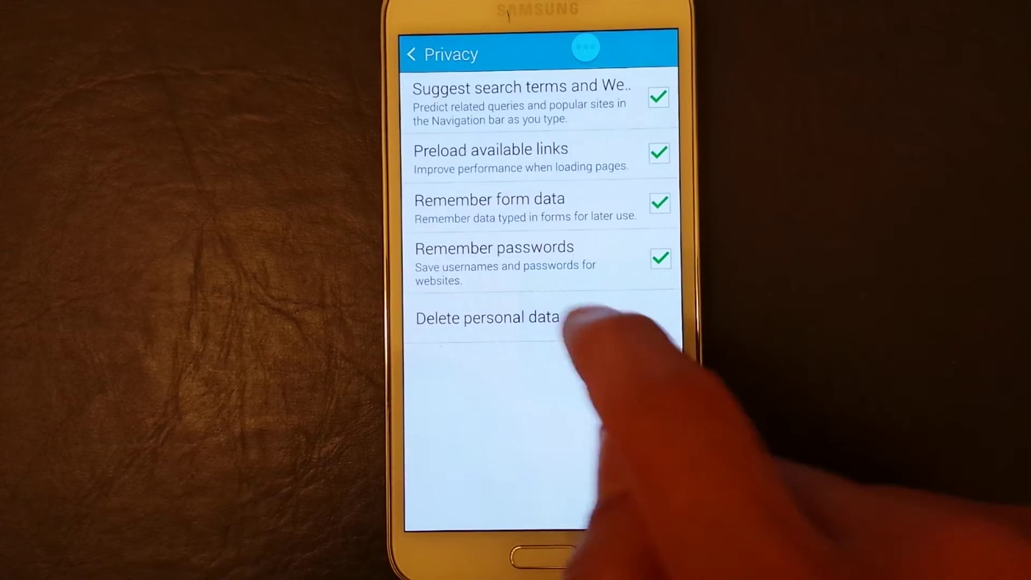
# Step: Delete Samsung Internet's personal data with only Browsing history selected
pyautogui.click(516, 317)
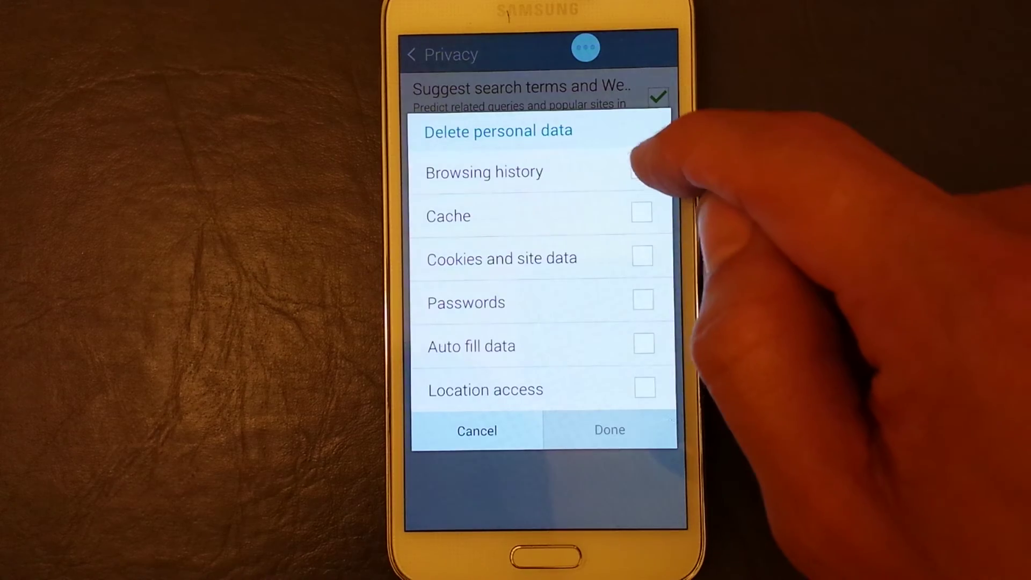
pyautogui.click(642, 171)
pyautogui.click(610, 429)
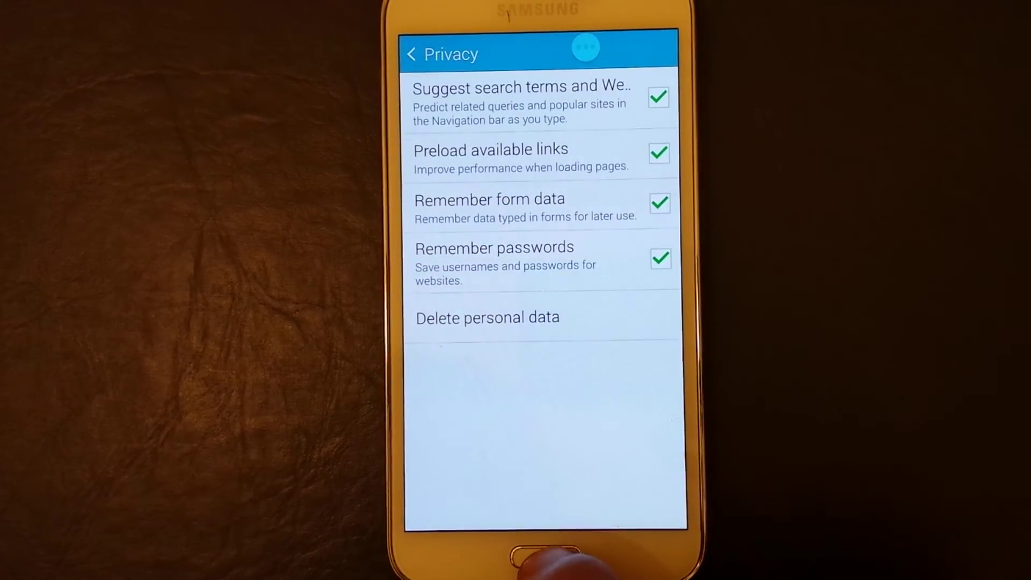
# Step: Go back to the Android home screen from Samsung Internet's Privacy settings
pyautogui.click(544, 556)
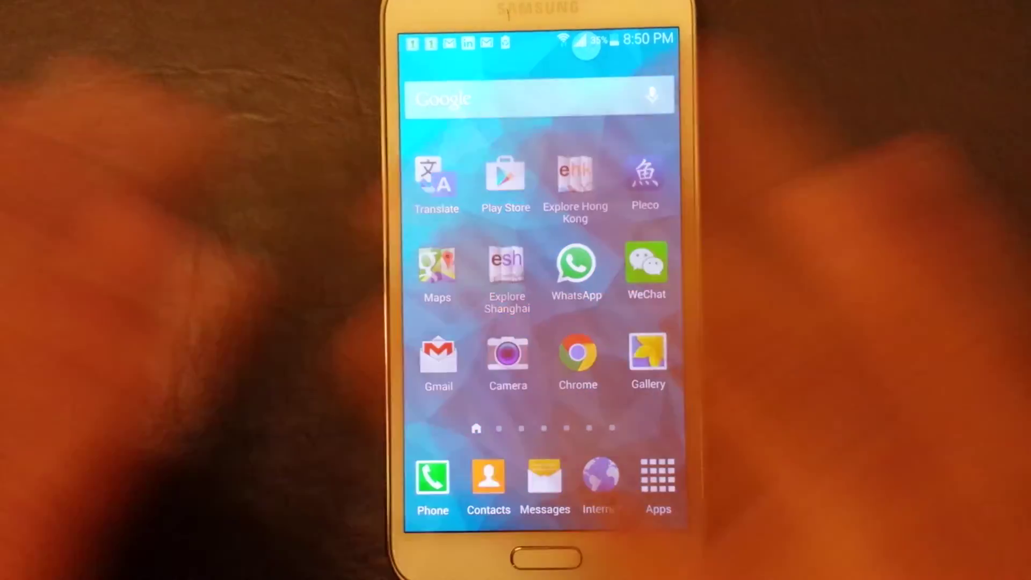